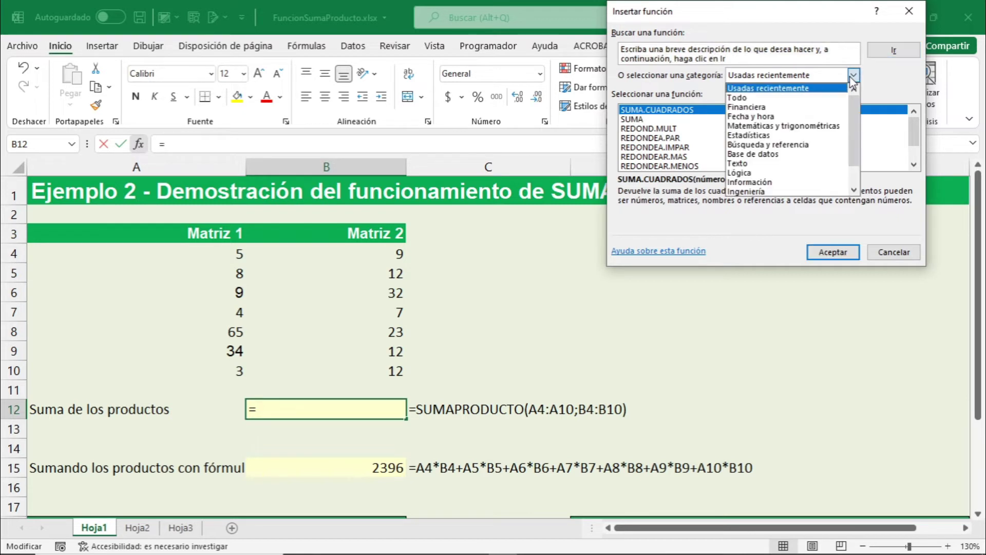
# Insert the SUMAPRODUCTO function from the Matemáticas y trigonométricas category into cell B12.
pyautogui.click(790, 126)
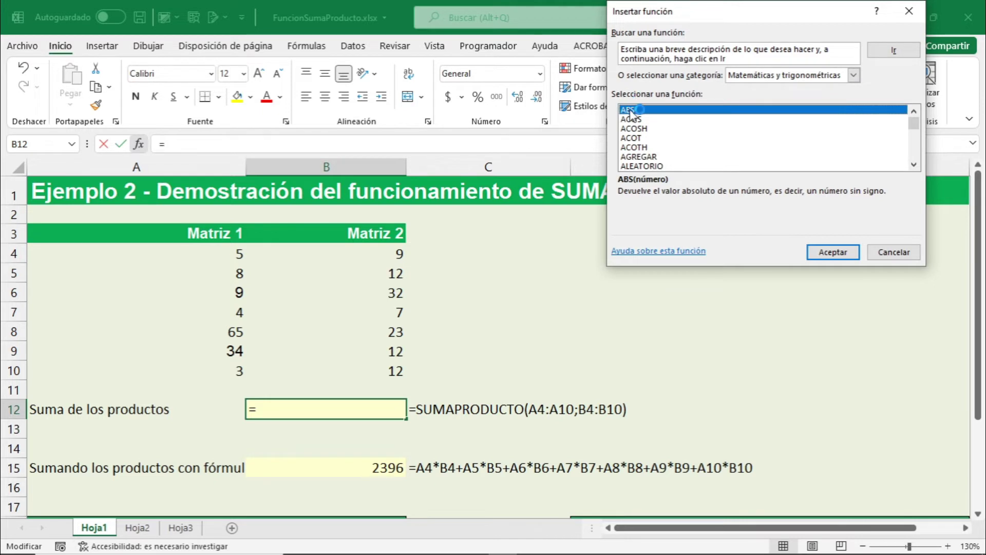
pyautogui.scroll(-3, 648, 137)
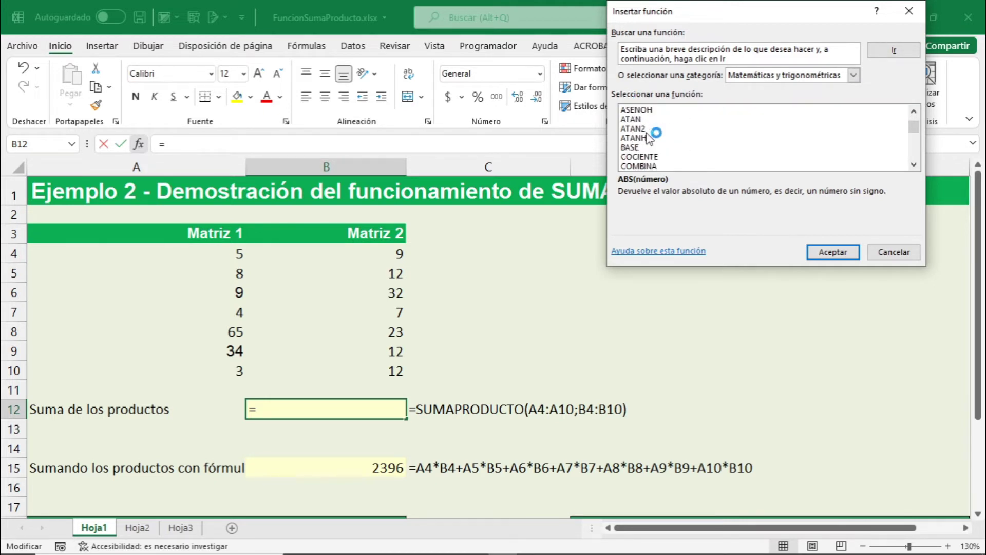
pyautogui.scroll(-9, 648, 137)
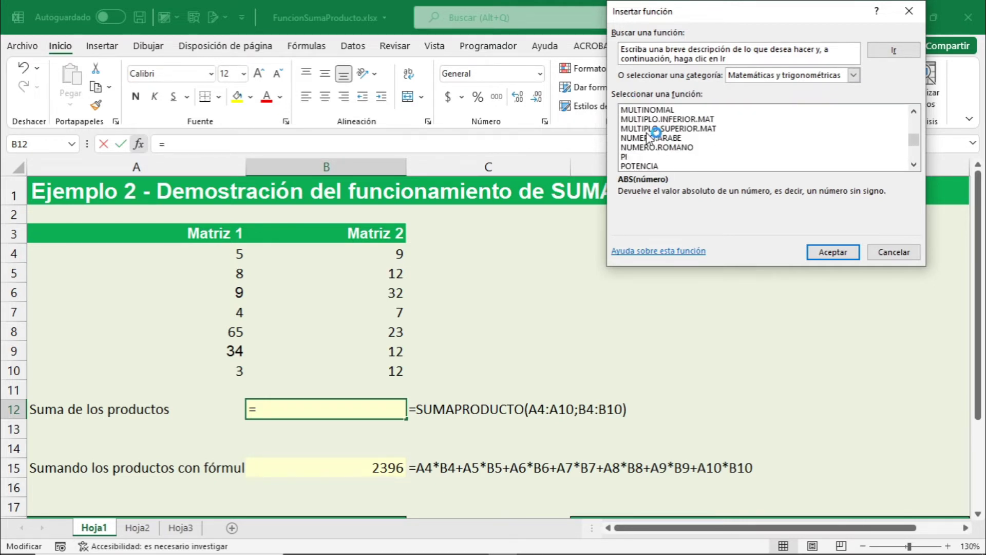
pyautogui.scroll(-6, 648, 137)
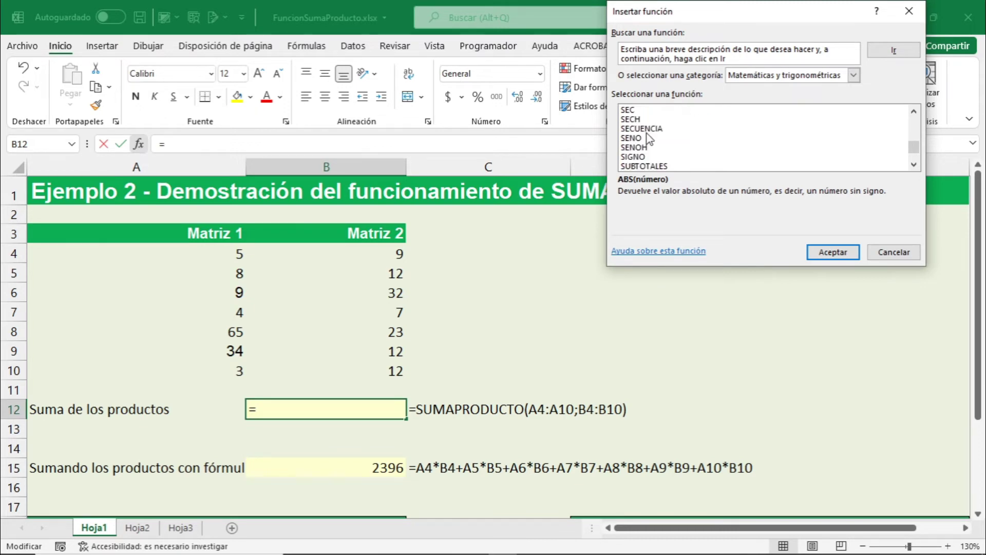
pyautogui.scroll(-3, 648, 137)
pyautogui.click(665, 147)
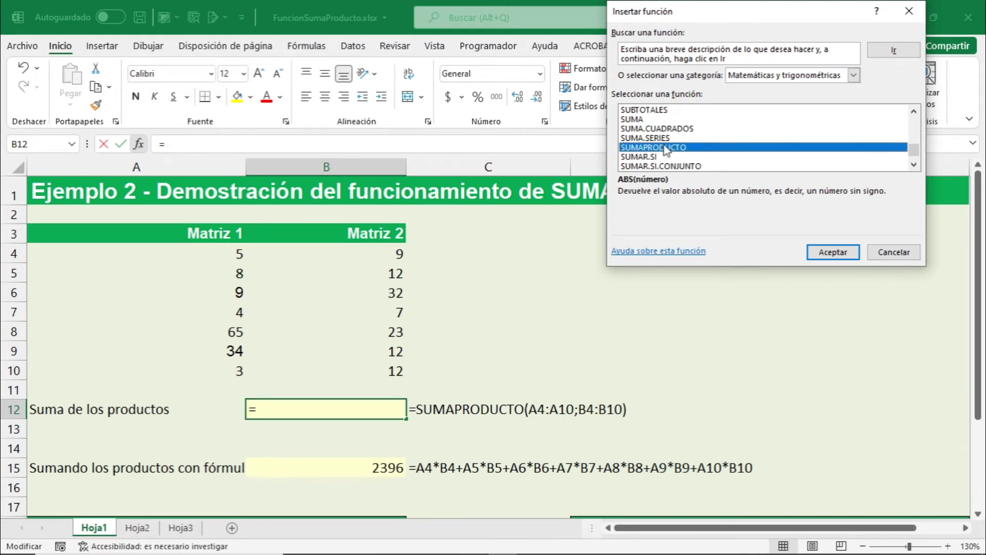
pyautogui.doubleClick(665, 147)
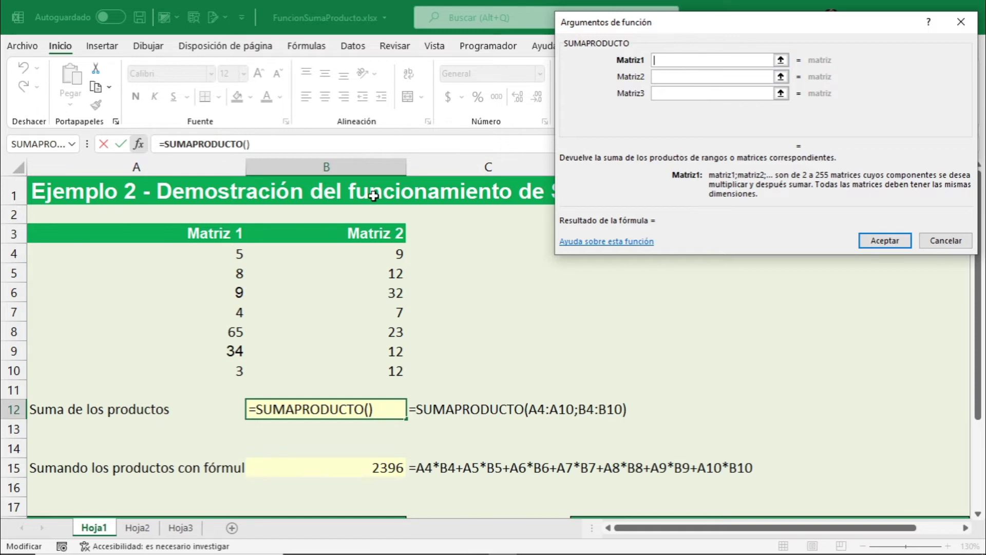
# Complete the B12 function with A4:A10 as Matriz1 and B4:B10 as Matriz2.
pyautogui.moveTo(228, 254); pyautogui.dragTo(220, 370)
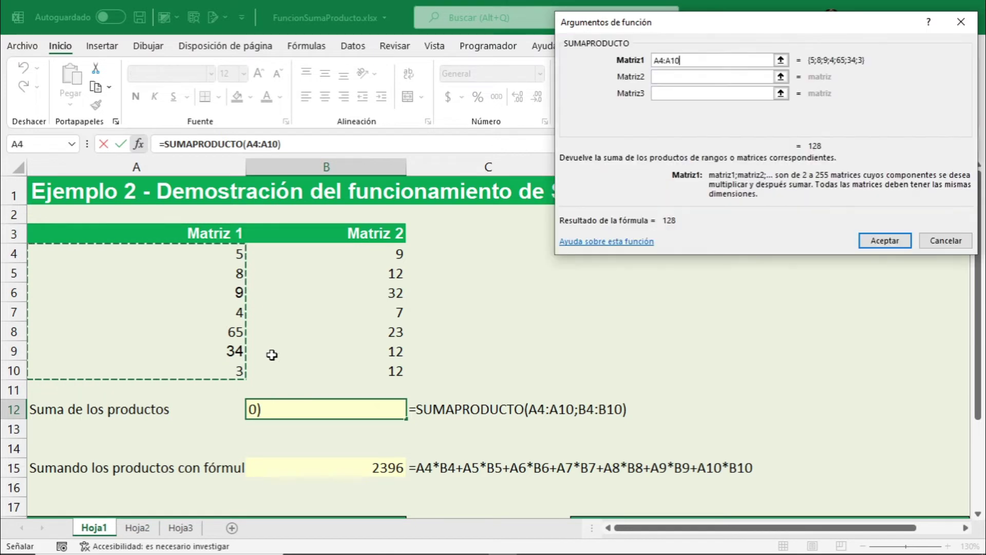
pyautogui.click(673, 78)
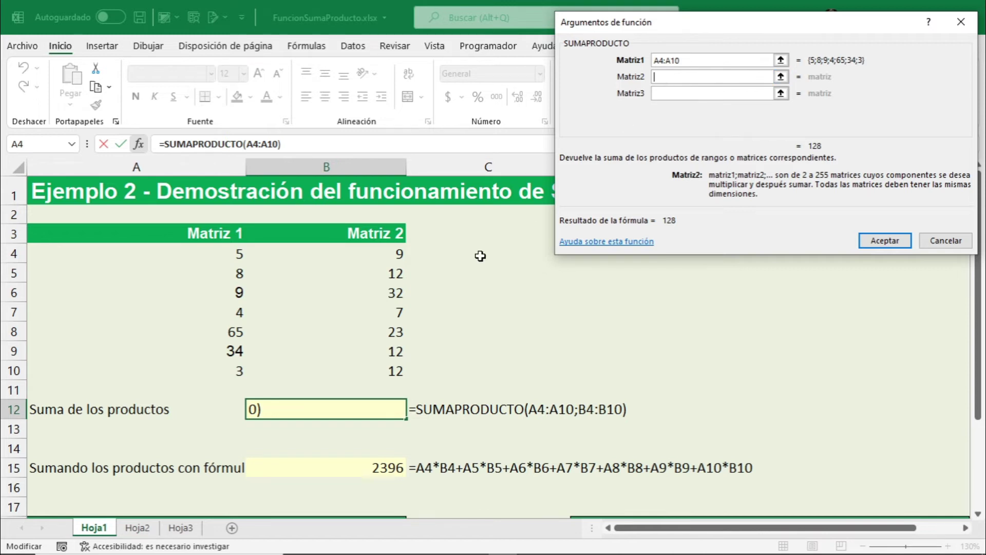
pyautogui.moveTo(396, 256); pyautogui.dragTo(392, 371)
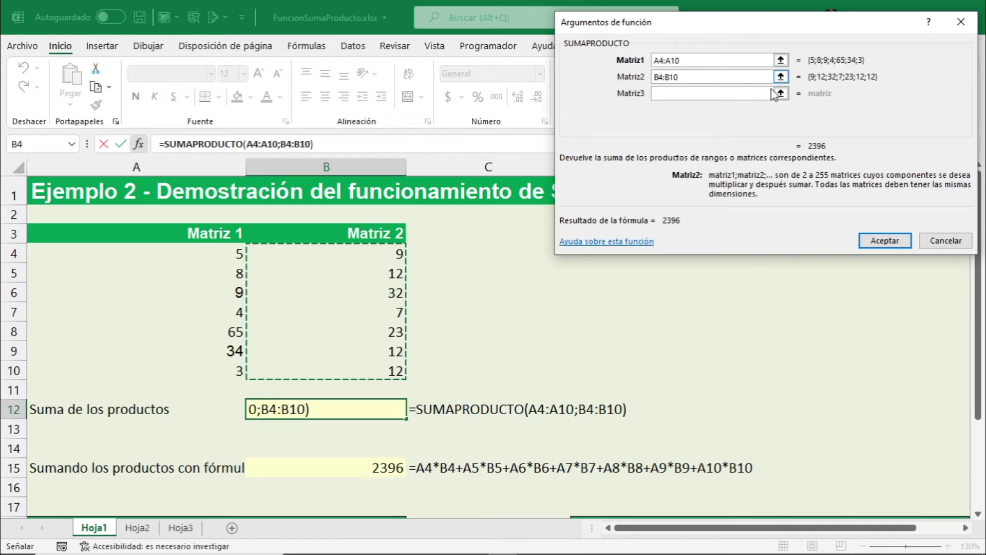
pyautogui.click(895, 242)
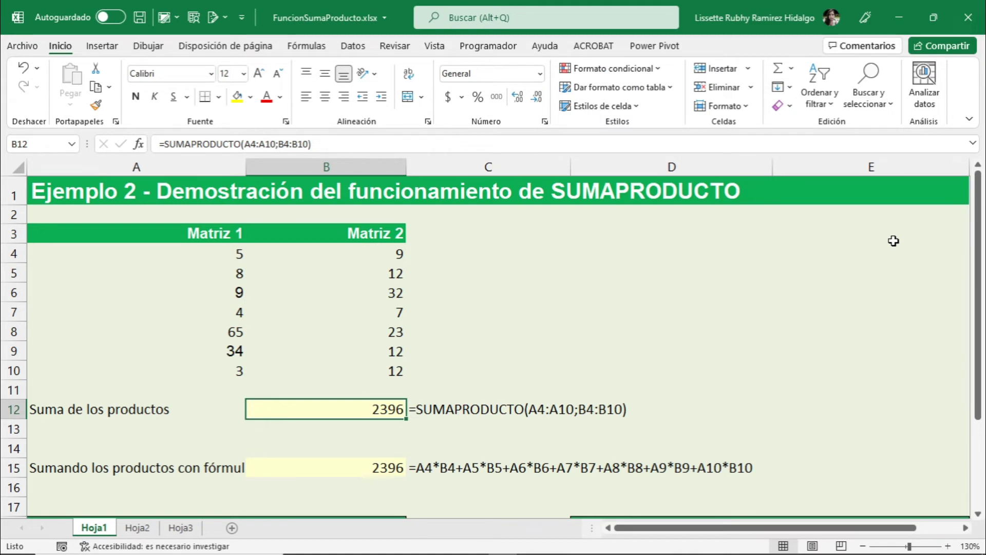
# Examine the paired values of Matriz 1 and Matriz 2 row by row in rows 4 to 6.
pyautogui.scroll(-1, 894, 241)
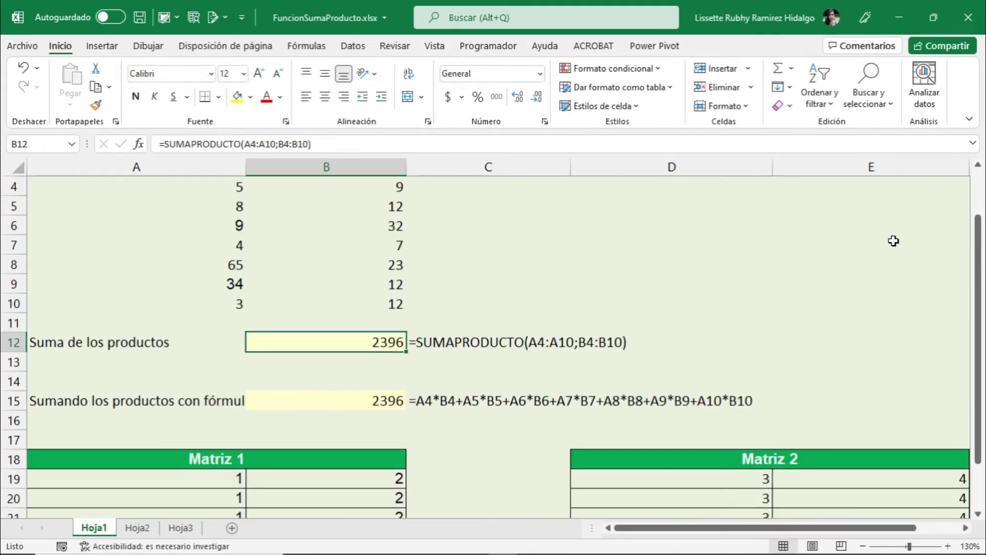
pyautogui.scroll(1, 894, 241)
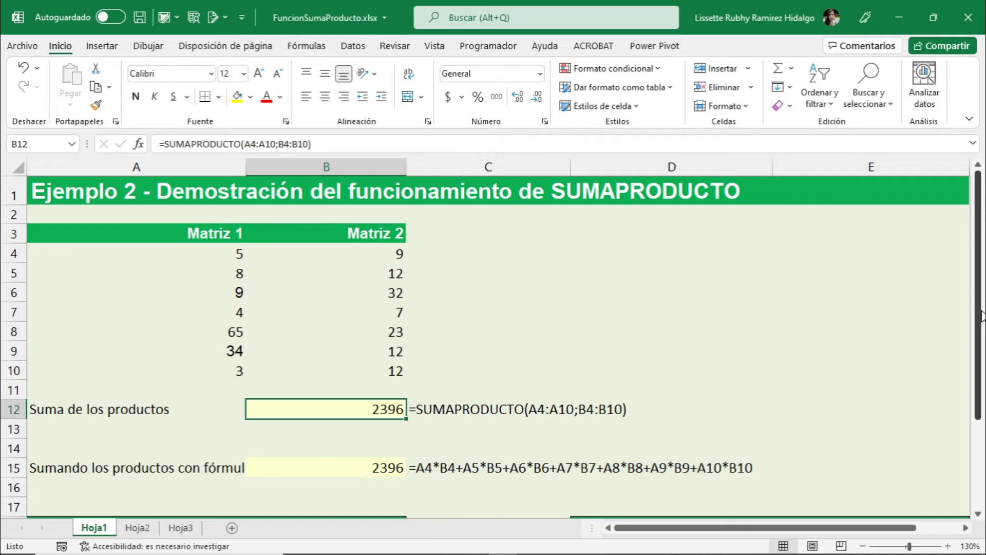
pyautogui.click(242, 252)
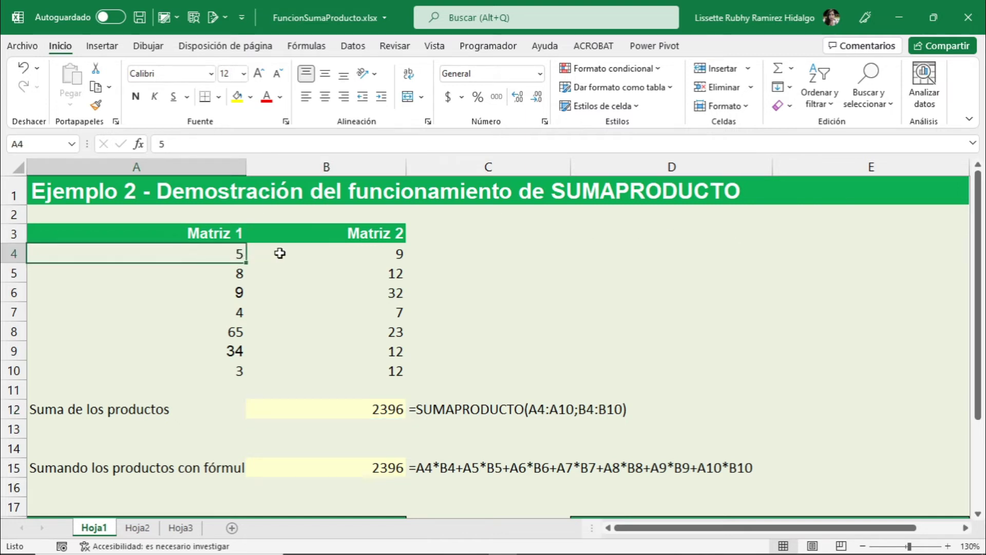
pyautogui.click(377, 254)
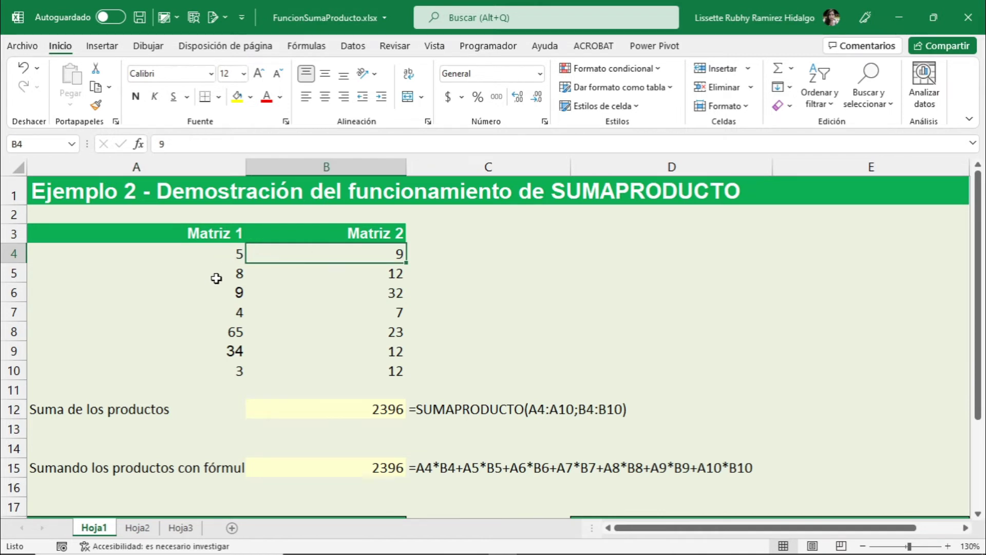
pyautogui.click(216, 278)
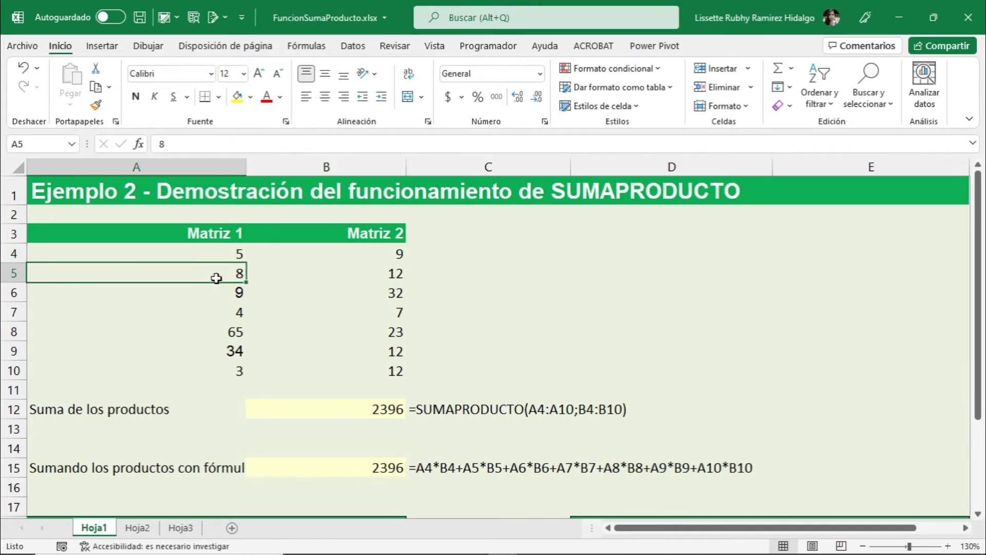
pyautogui.click(376, 276)
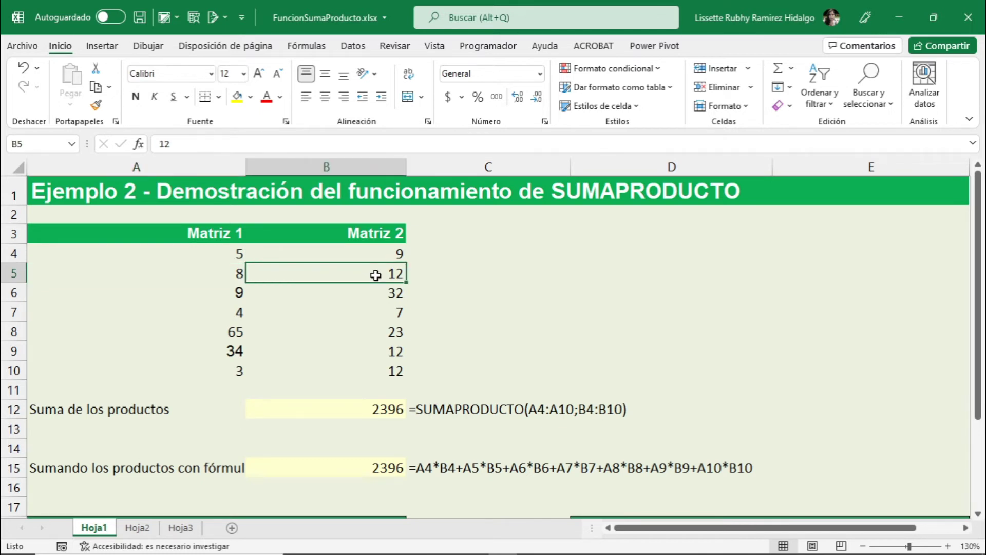
pyautogui.click(221, 299)
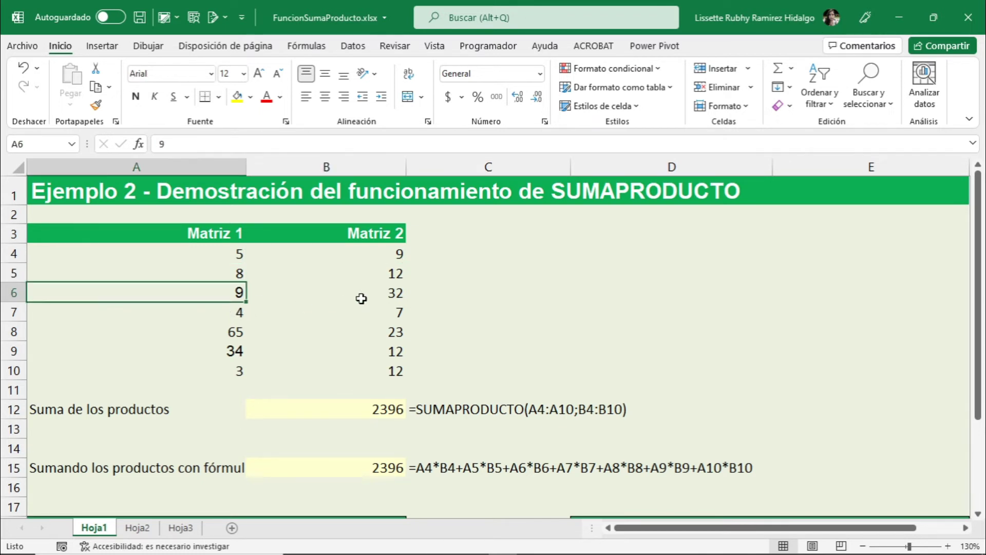
pyautogui.click(361, 299)
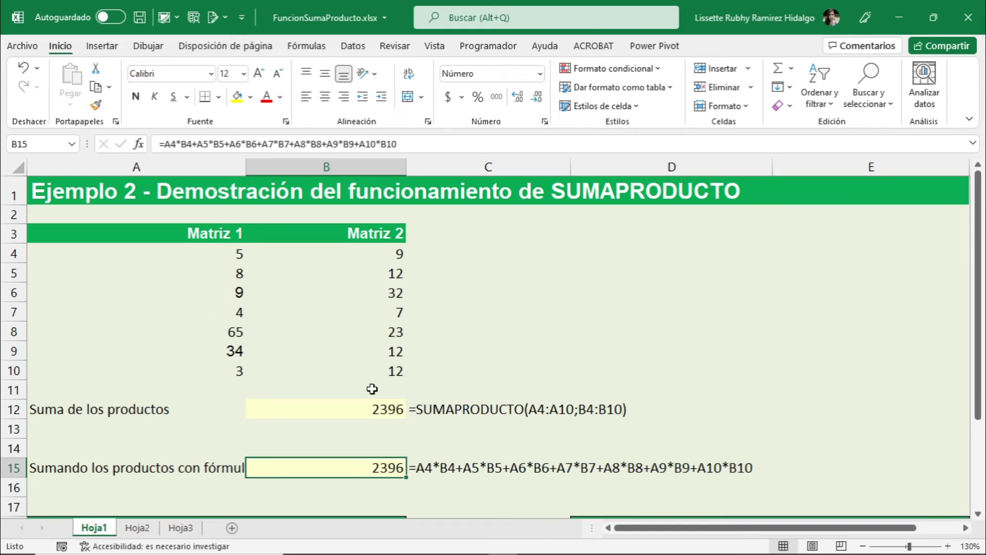
# Insert the SUMAPRODUCTO function into cell B23, beside the Suma de los productos label under the two-column matrices.
pyautogui.scroll(-2, 367, 389)
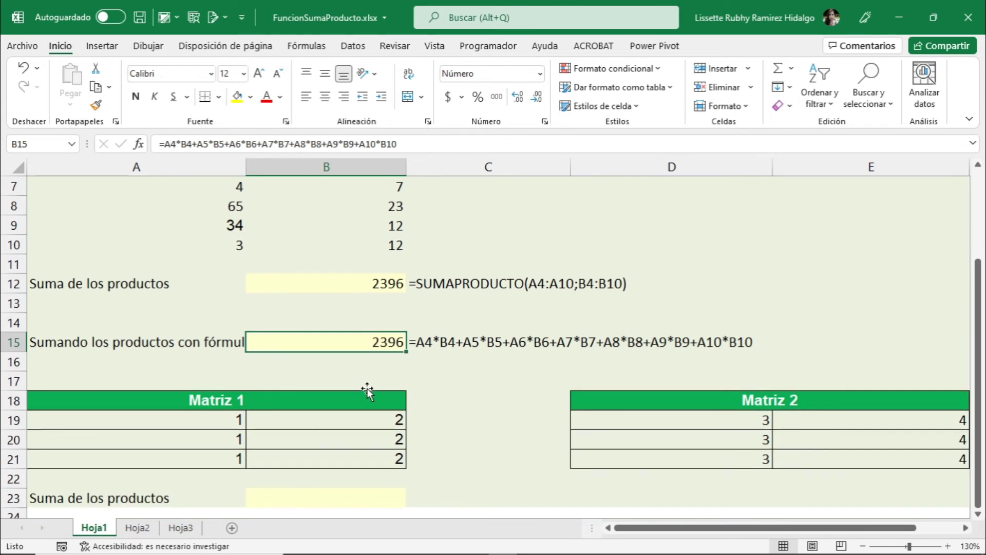
pyautogui.scroll(-1, 367, 391)
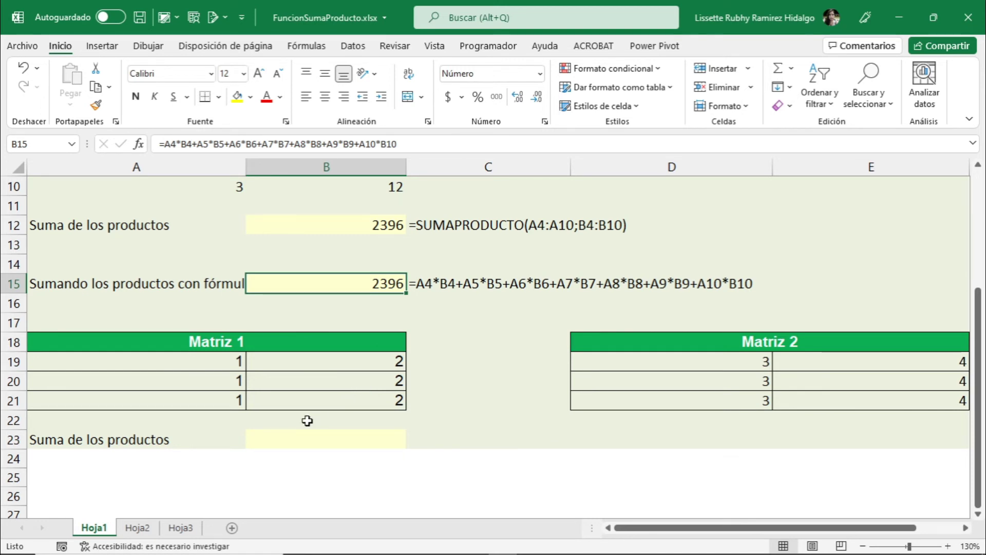
pyautogui.click(315, 445)
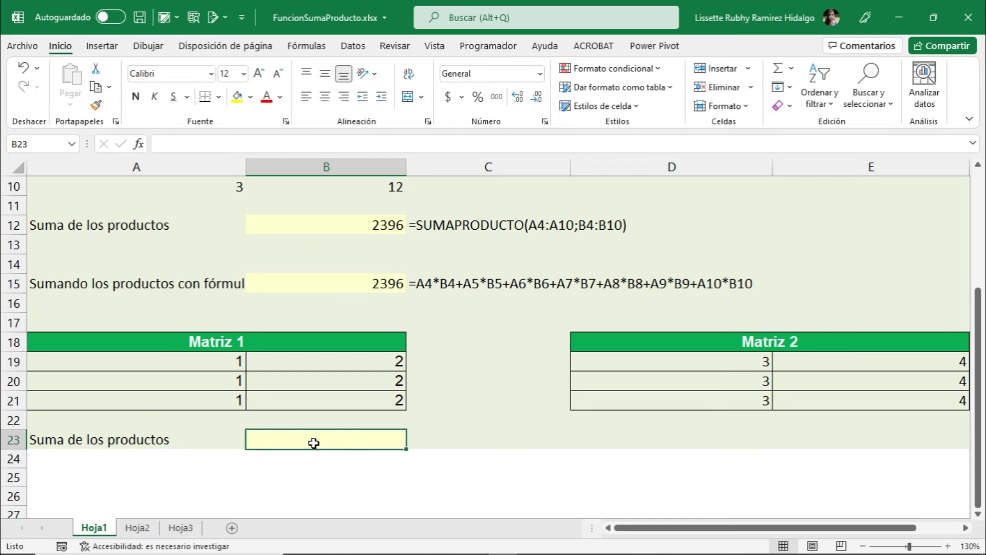
pyautogui.click(139, 145)
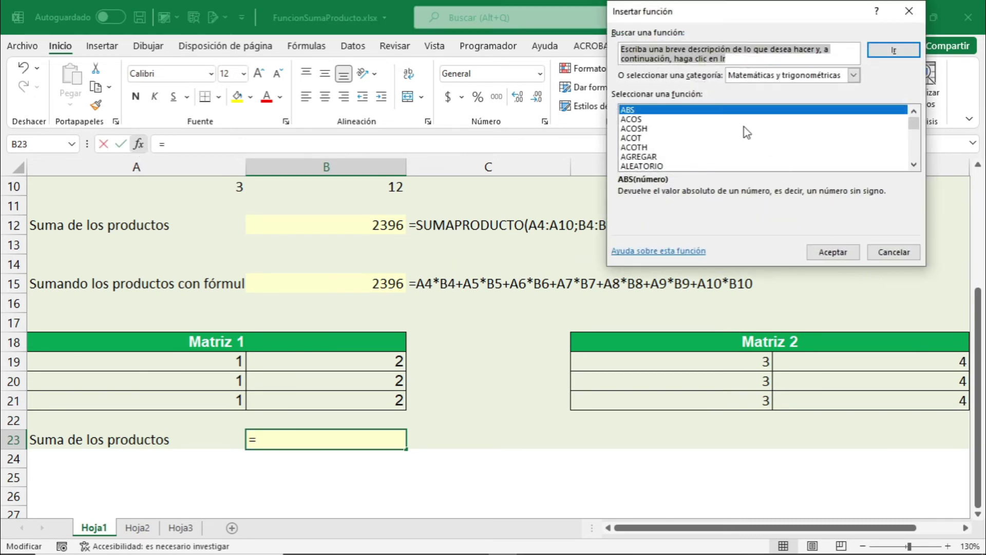
pyautogui.scroll(-7, 678, 144)
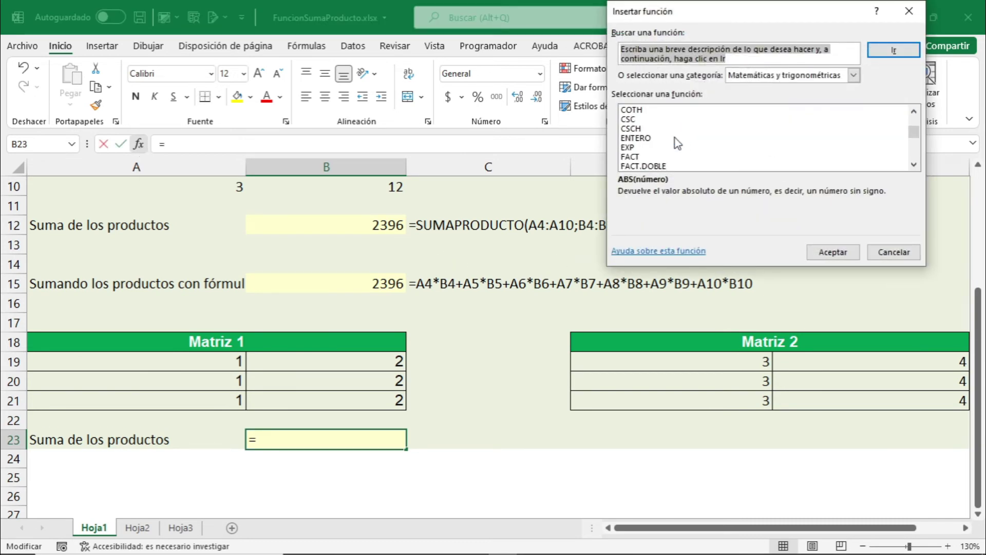
pyautogui.scroll(-15, 678, 144)
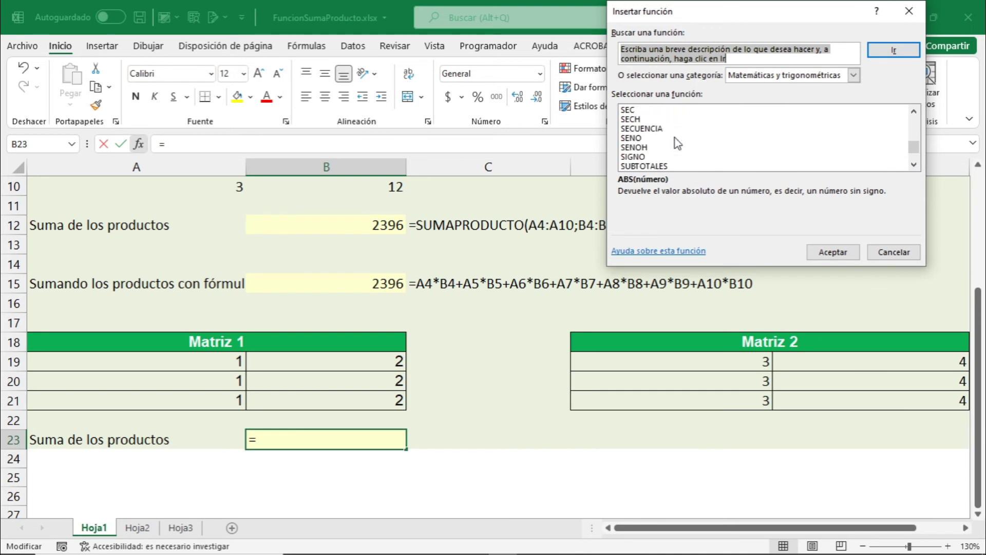
pyautogui.scroll(-2, 677, 143)
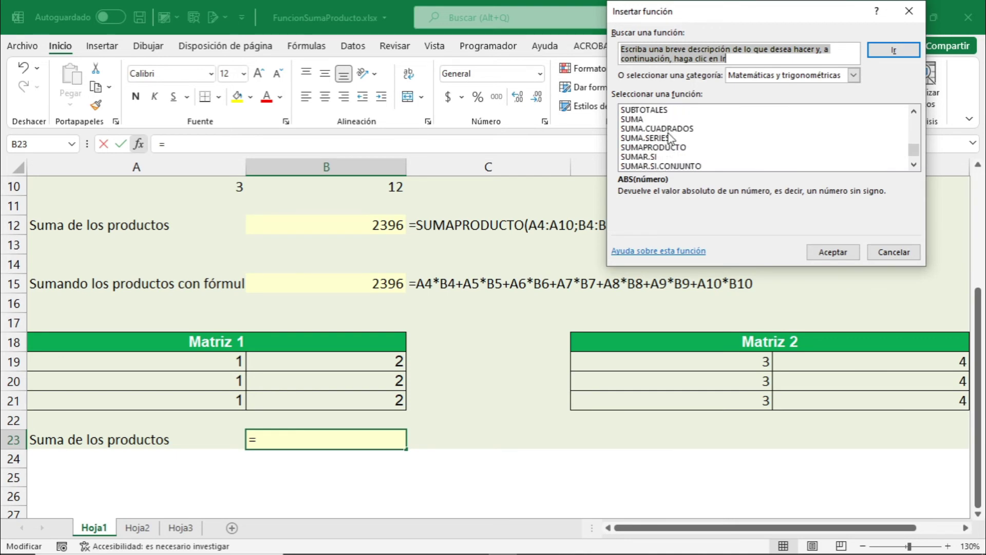
pyautogui.doubleClick(665, 148)
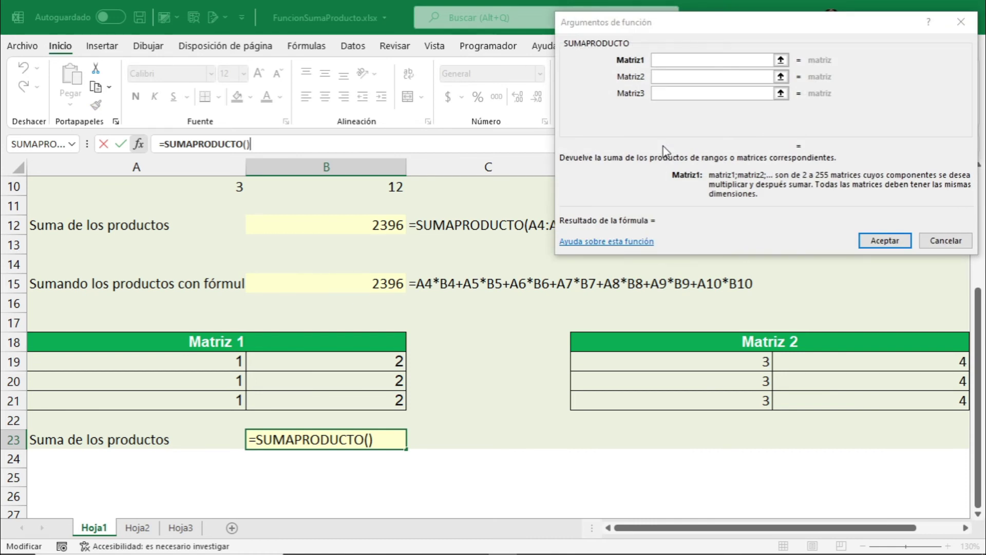
# Complete the B23 function with A19:B21 as Matriz1 and D19:E21 as Matriz2.
pyautogui.click(685, 61)
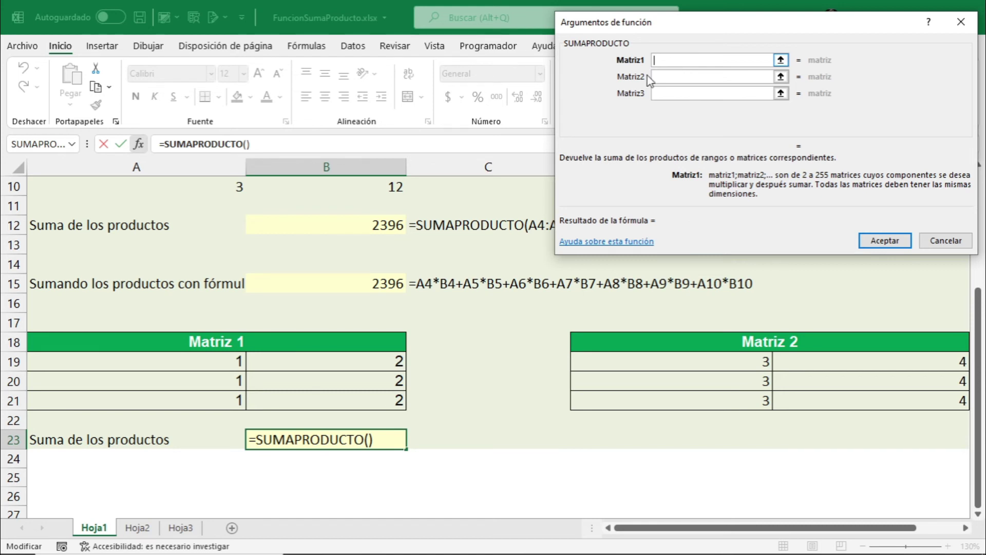
pyautogui.moveTo(215, 362); pyautogui.dragTo(321, 400)
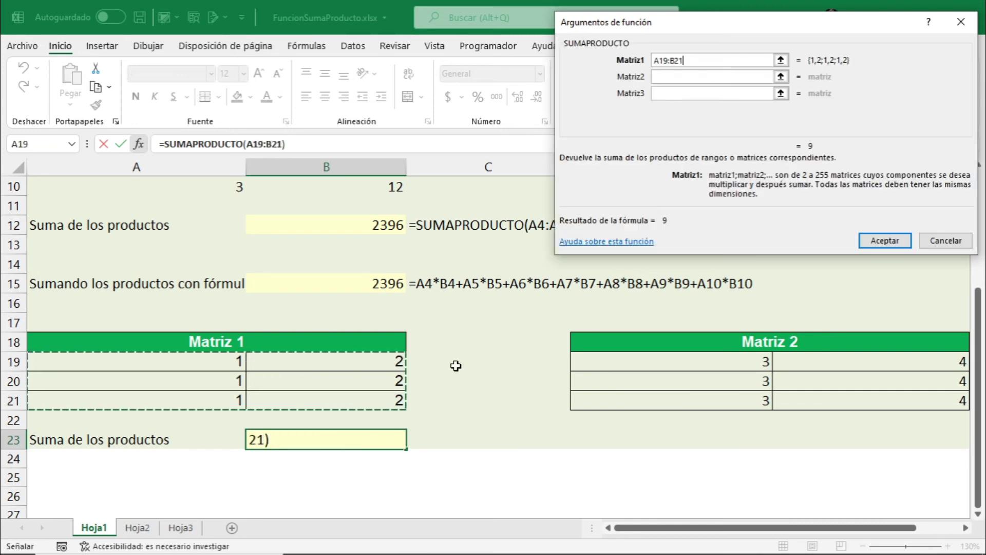
pyautogui.click(712, 76)
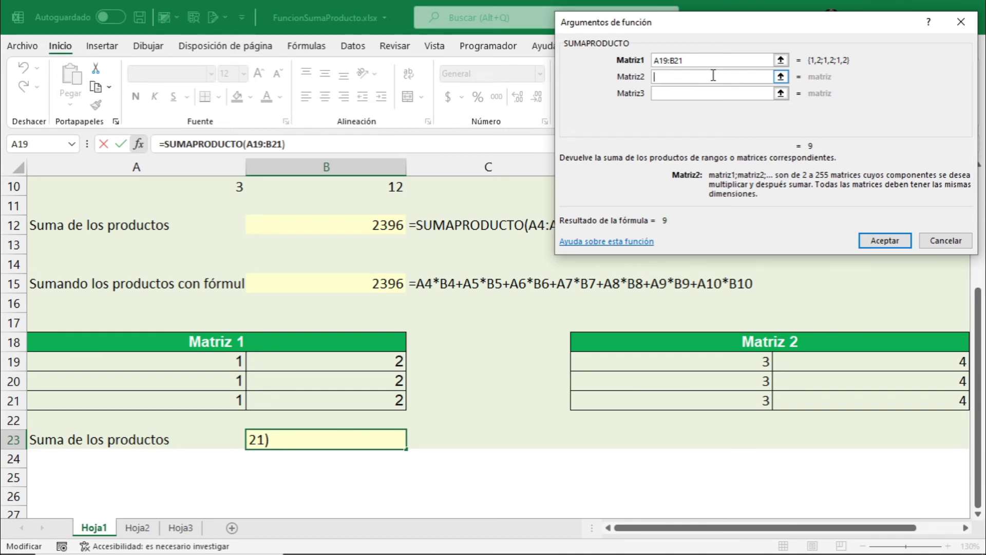
pyautogui.moveTo(709, 354); pyautogui.dragTo(870, 400)
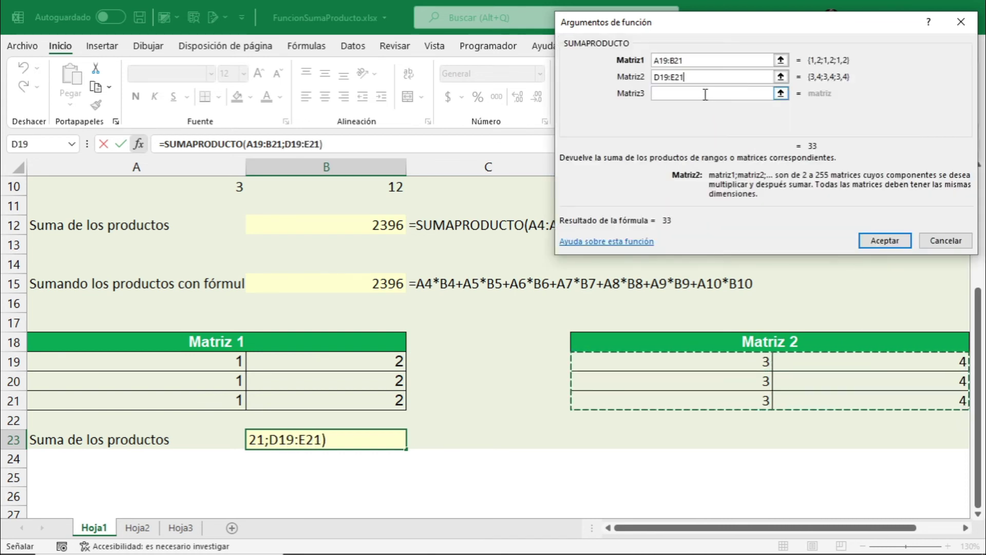
pyautogui.click(881, 241)
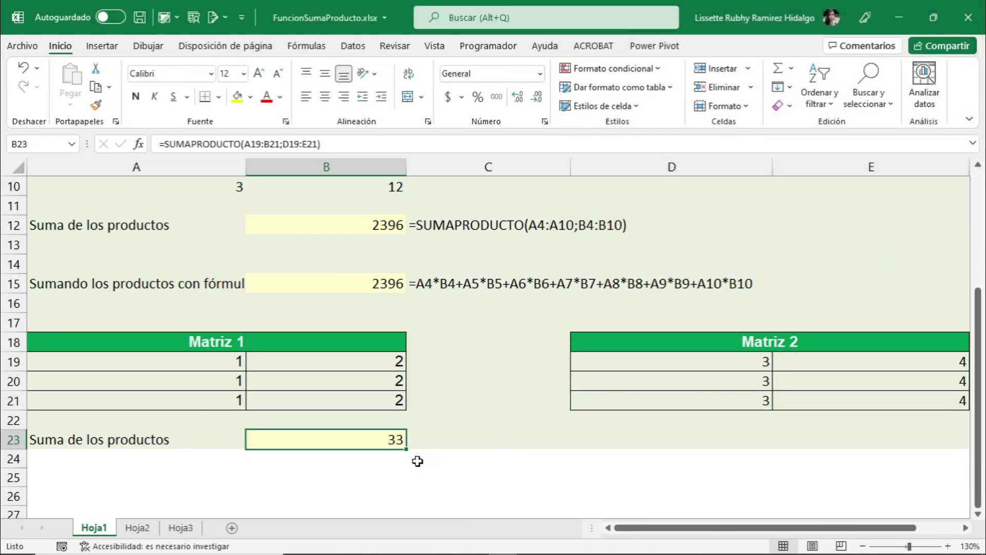